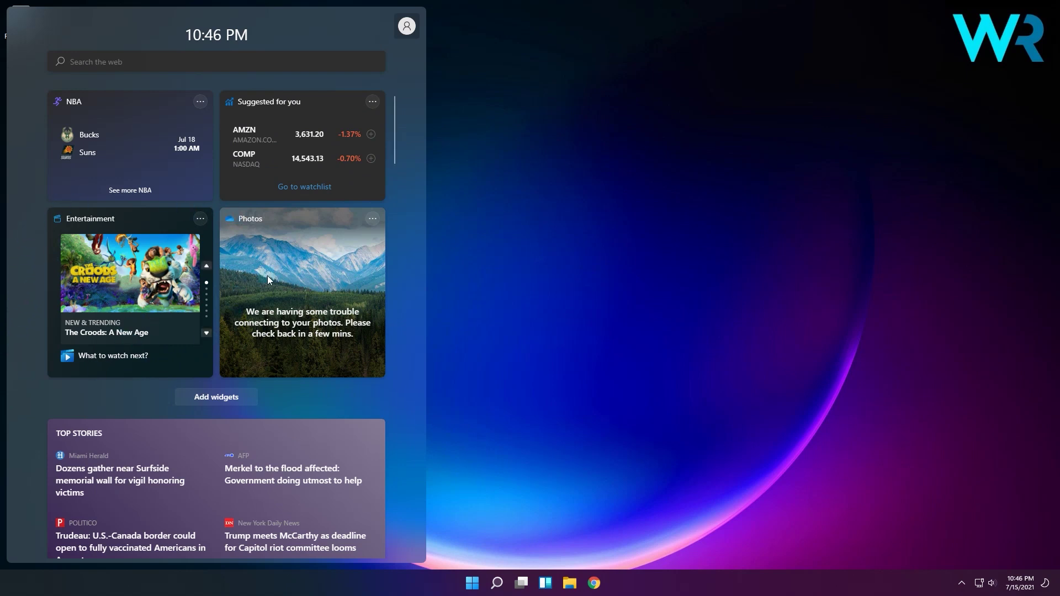
Step: Cycle the Entertainment widget's featured movies forward to Trolls World Tour
{"action": "left_click", "coordinate": [208, 334]}
{"action": "left_click", "coordinate": [208, 334]}
{"action": "left_click", "coordinate": [207, 334]}
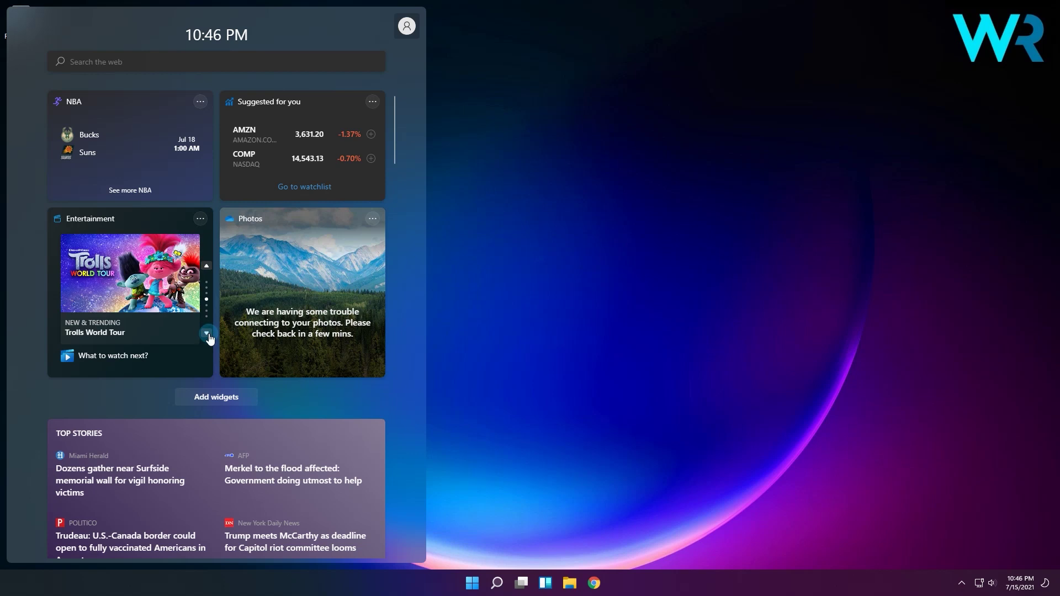
Step: View the featured movie's Microsoft Store page, scroll through it, and close the Store
{"action": "left_click", "coordinate": [137, 273]}
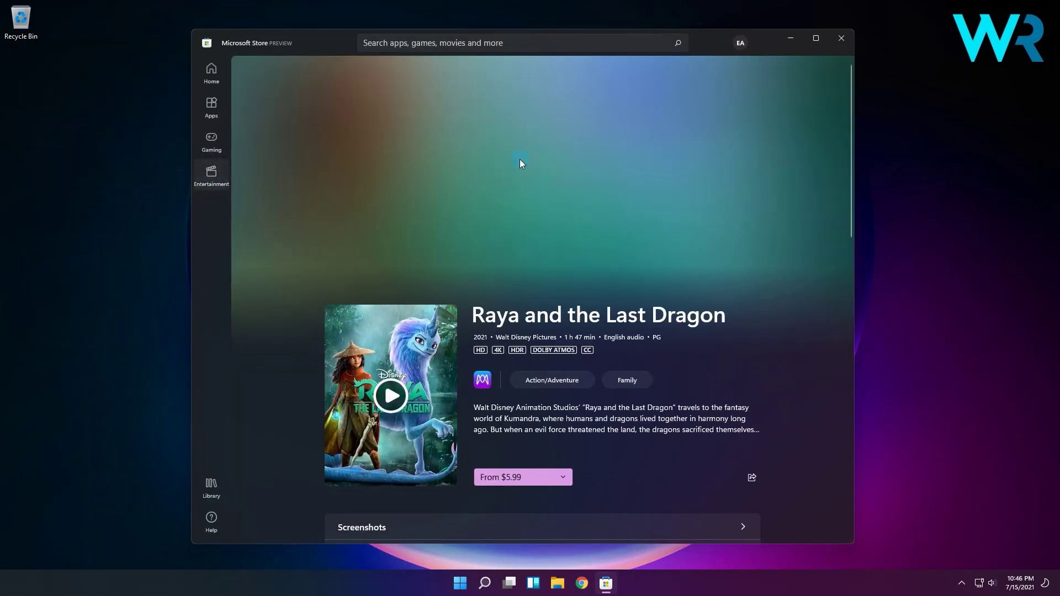
{"action": "scroll", "coordinate": [753, 312], "scroll_direction": "down", "scroll_amount": 5}
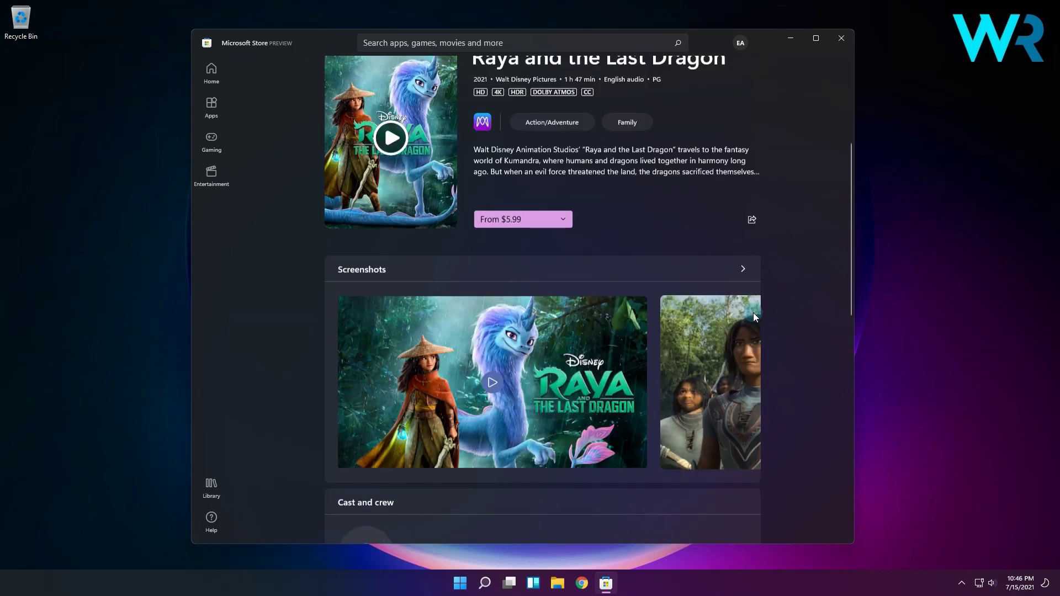
{"action": "scroll", "coordinate": [753, 313], "scroll_direction": "down", "scroll_amount": 4}
{"action": "key", "text": "alt+F4"}
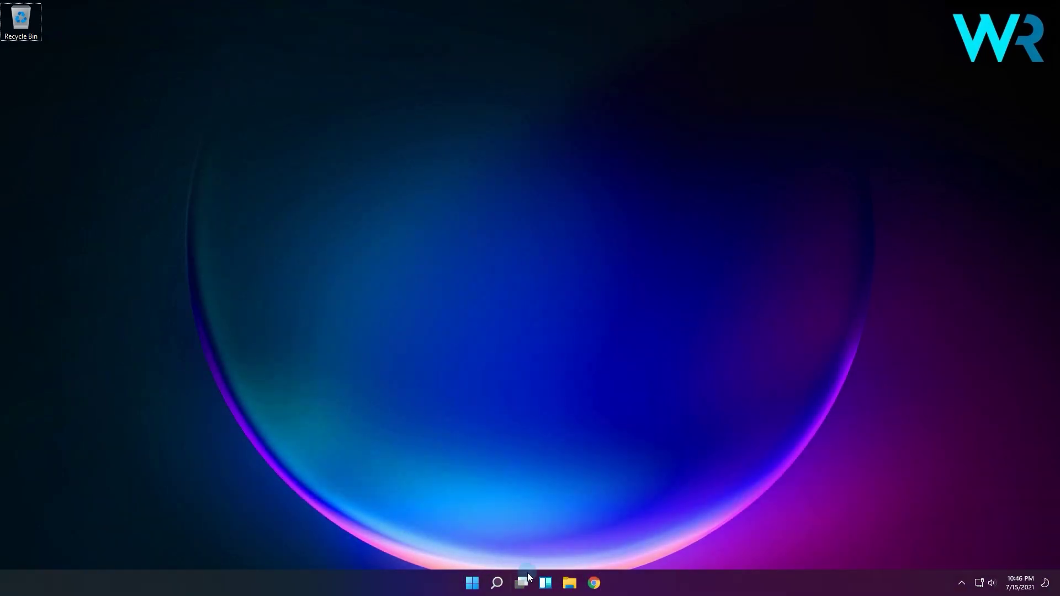
Step: Add the Entertainment widget to the Widgets board from widget settings
{"action": "left_click", "coordinate": [546, 583]}
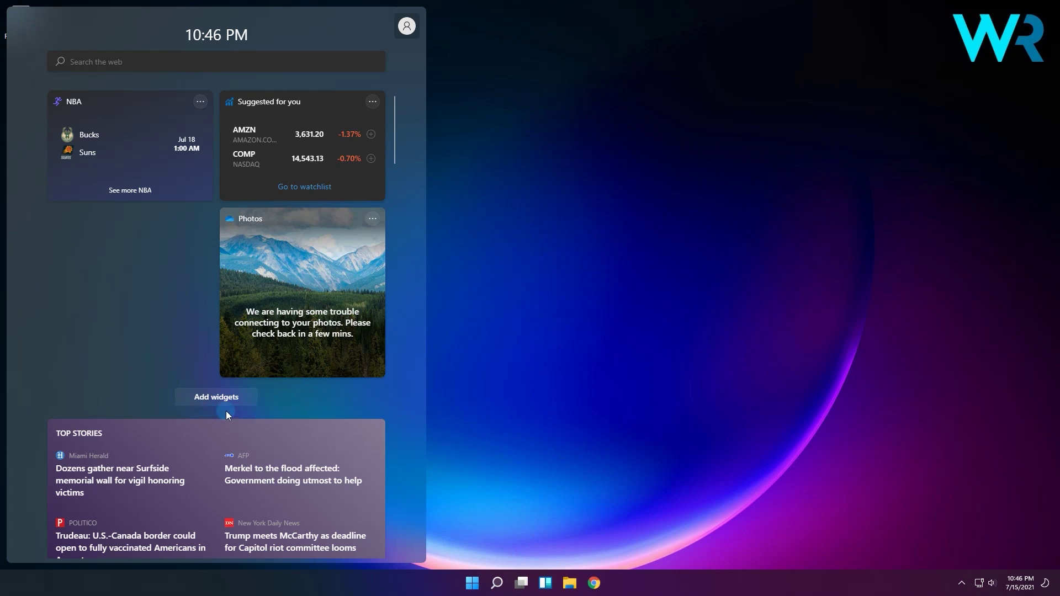
{"action": "left_click", "coordinate": [213, 397]}
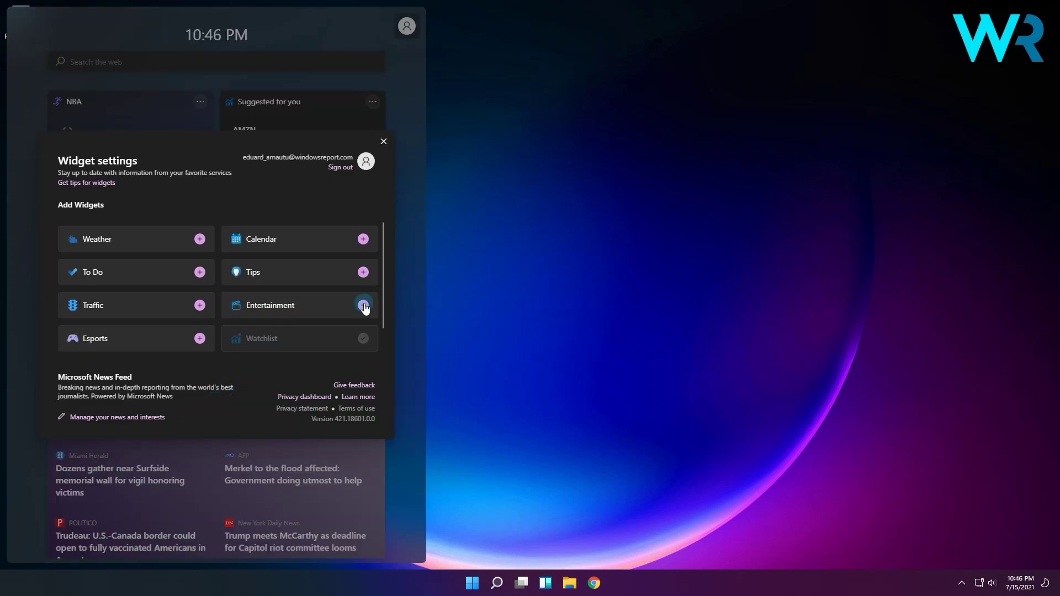
{"action": "left_click", "coordinate": [360, 304]}
{"action": "left_click", "coordinate": [384, 149]}
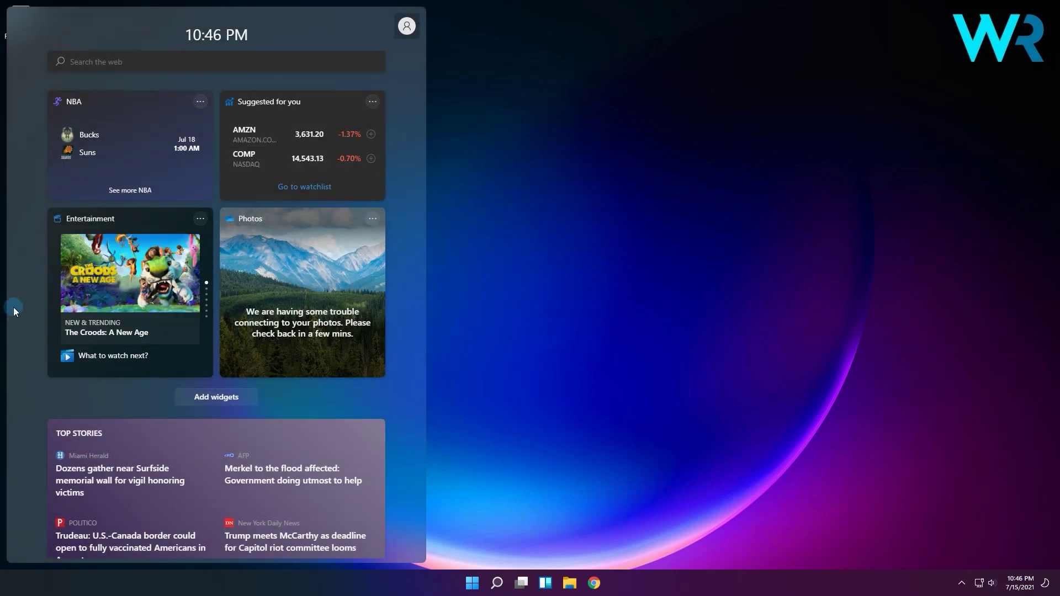
Step: Page the Entertainment widget through to Trolls World Tour and back to Raya and the Last Dragon
{"action": "left_click", "coordinate": [207, 333]}
{"action": "left_click", "coordinate": [207, 334]}
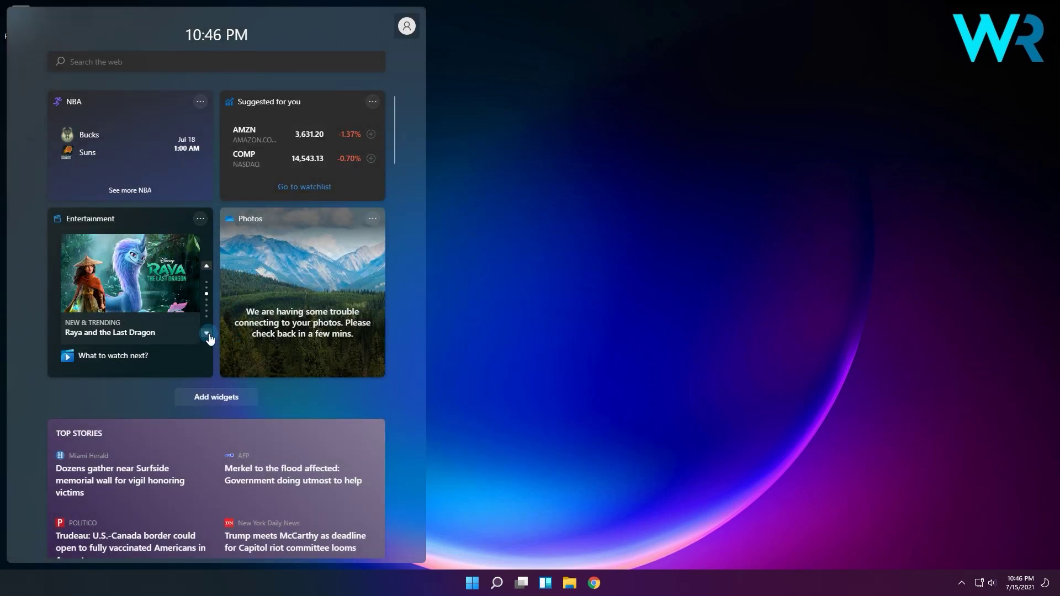
{"action": "left_click", "coordinate": [207, 333]}
{"action": "left_click", "coordinate": [206, 266]}
{"action": "key", "text": "Escape"}
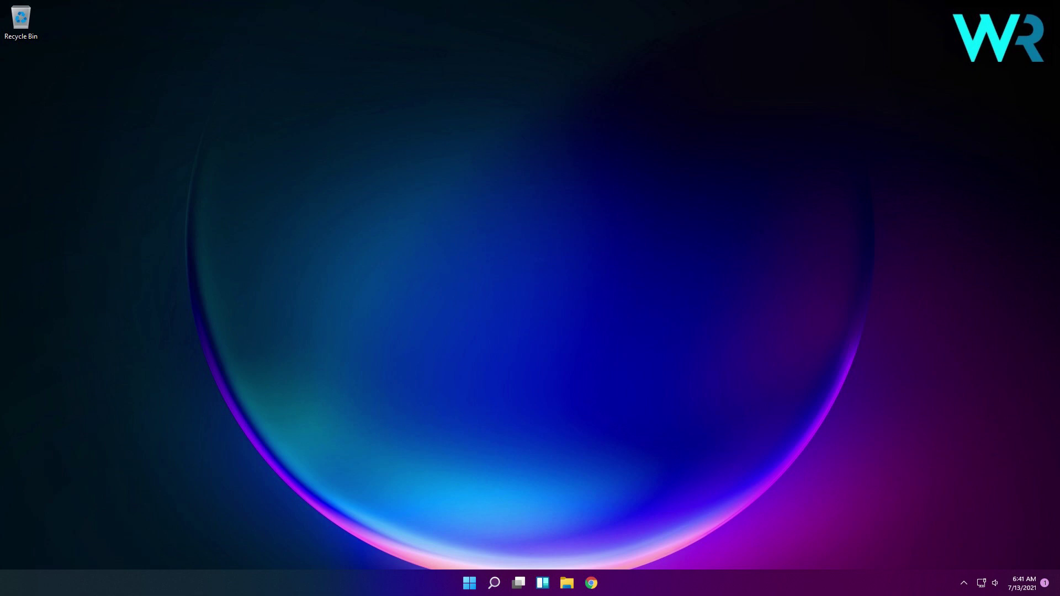
{"action": "right_click", "coordinate": [621, 200]}
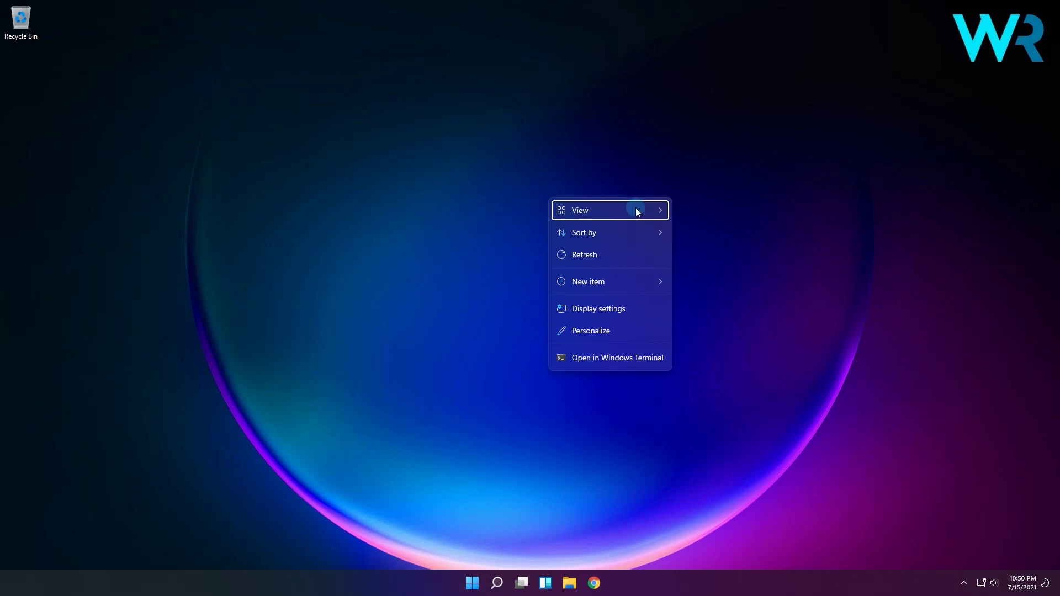
{"action": "left_click", "coordinate": [778, 354]}
{"action": "right_click", "coordinate": [550, 354]}
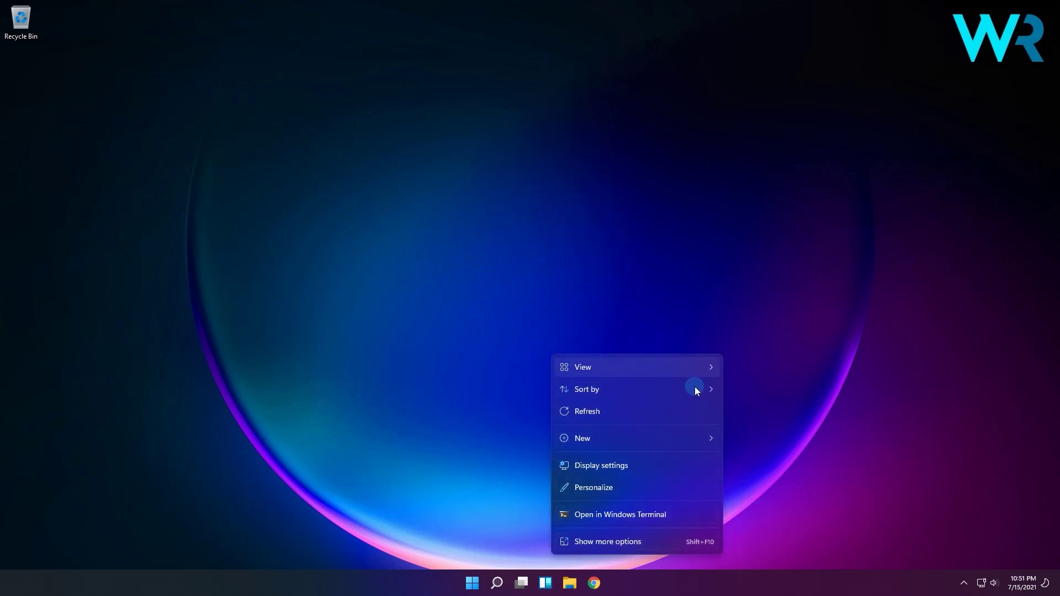
{"action": "key", "text": "super+e"}
{"action": "right_click", "coordinate": [390, 286]}
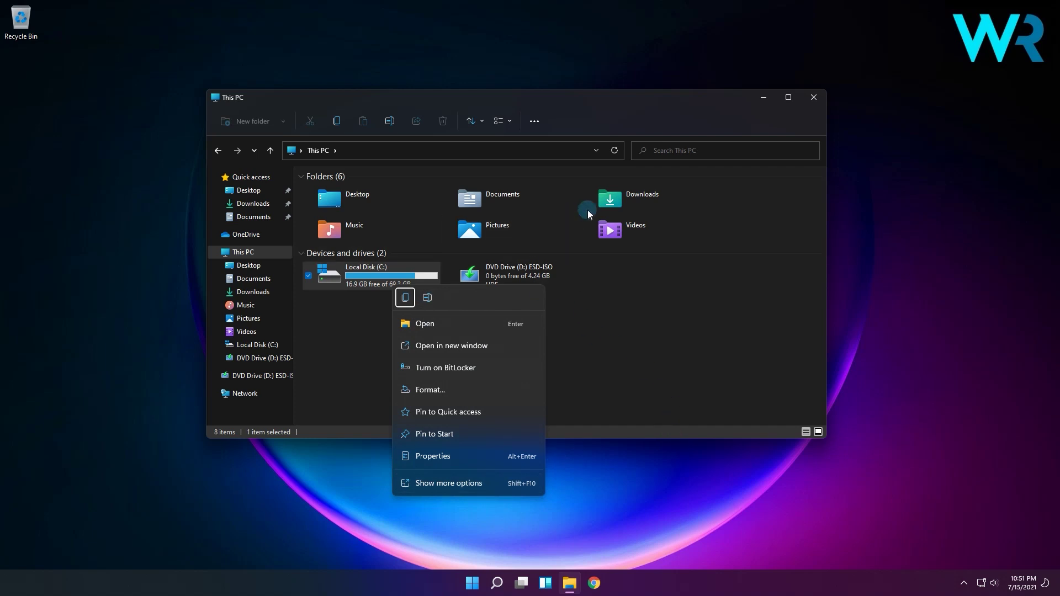
{"action": "left_click", "coordinate": [629, 229]}
{"action": "right_click", "coordinate": [633, 228]}
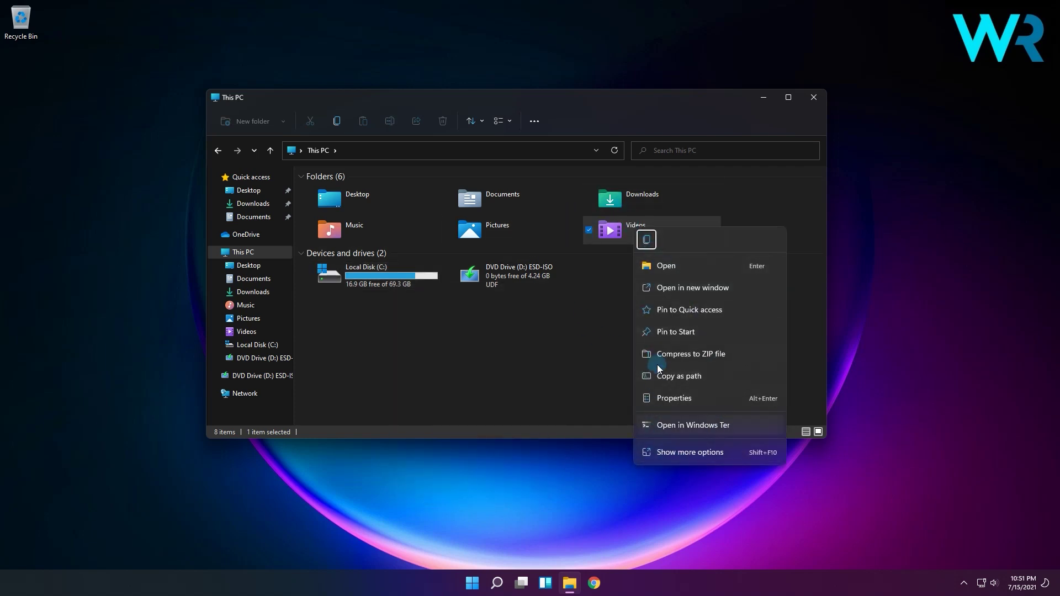
{"action": "left_click", "coordinate": [814, 97]}
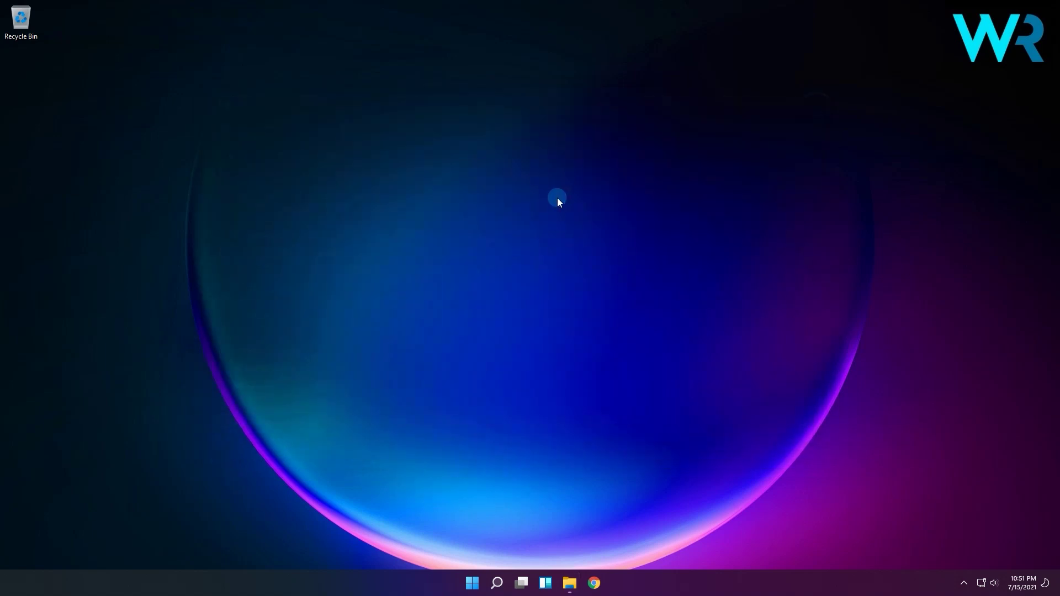
Step: Bring up the right-click context menu on the empty desktop
{"action": "right_click", "coordinate": [475, 214]}
{"action": "mouse_move", "coordinate": [599, 588]}
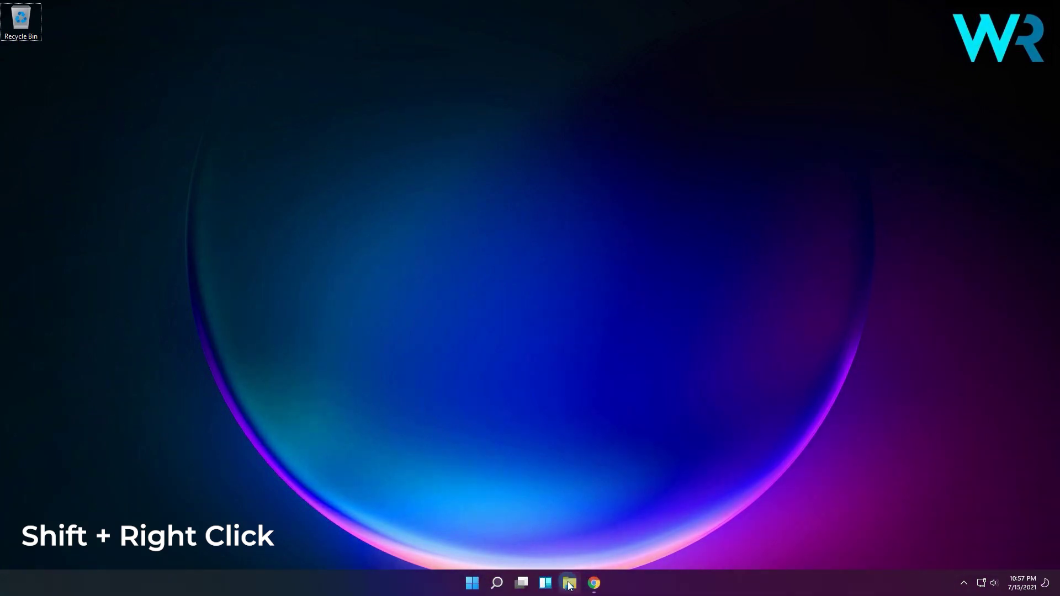
{"action": "right_click", "coordinate": [569, 583], "text": "shift"}
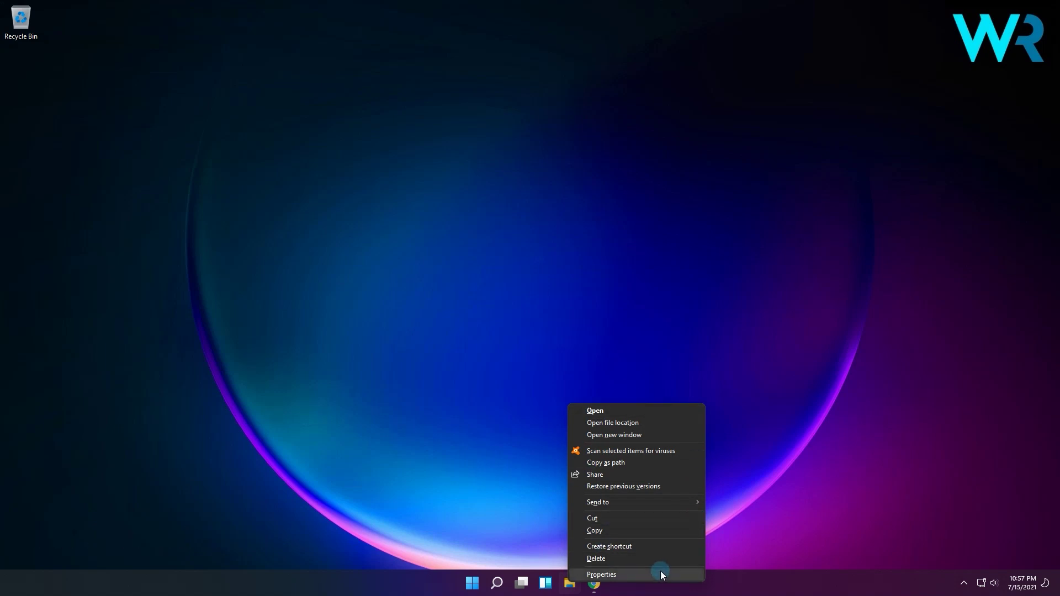
{"action": "left_click", "coordinate": [919, 454]}
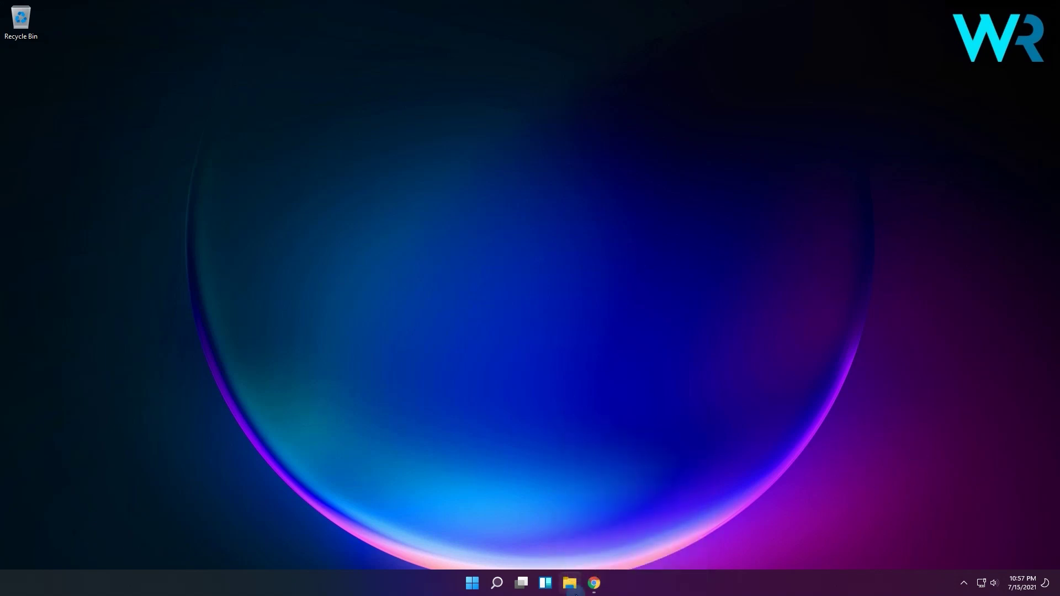
{"action": "right_click", "coordinate": [570, 588]}
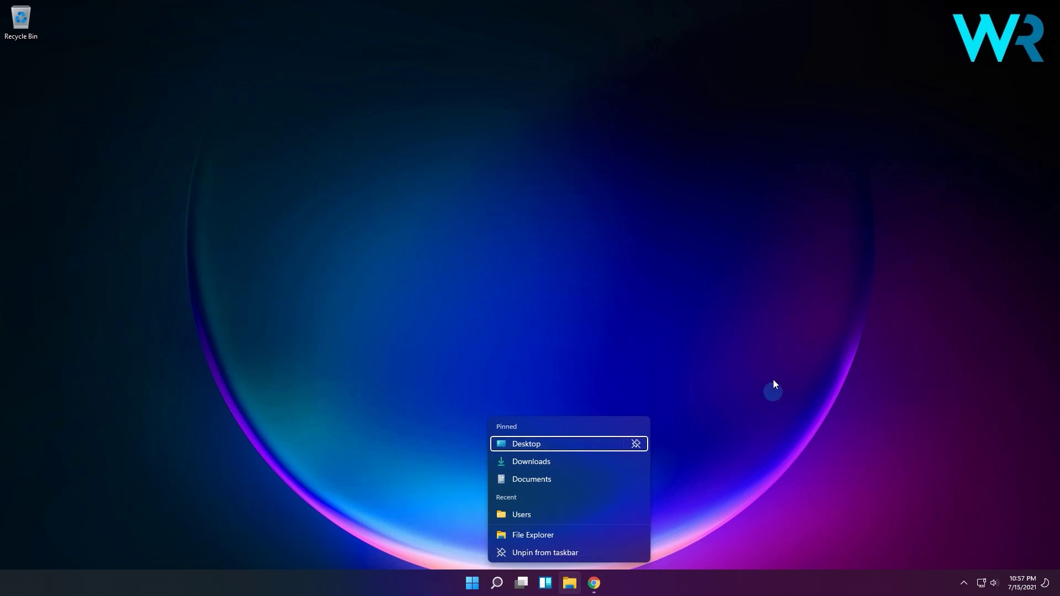
{"action": "left_click", "coordinate": [773, 385]}
{"action": "right_click", "coordinate": [569, 581], "text": "shift"}
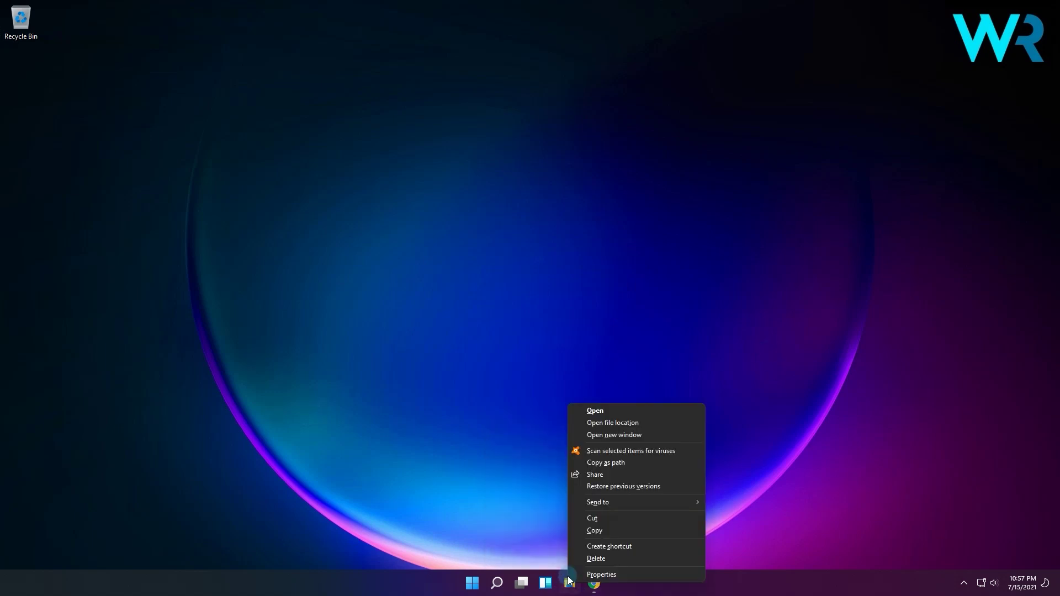